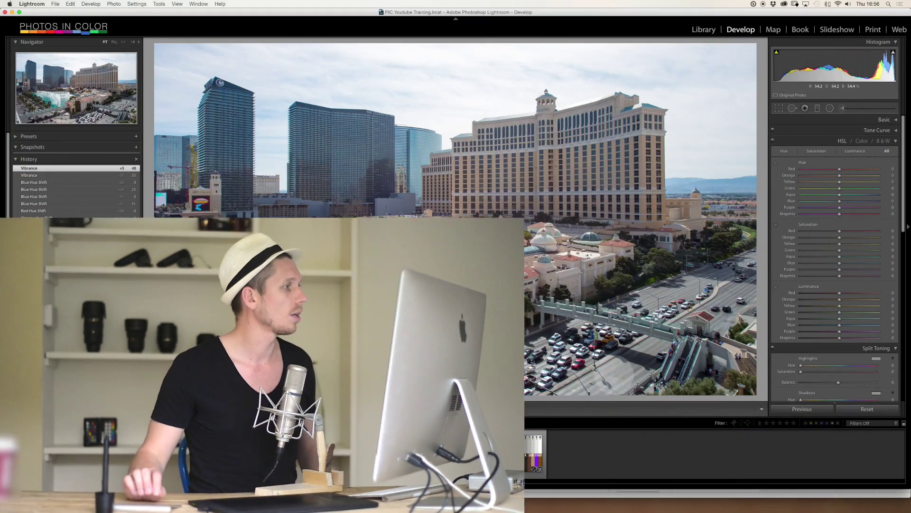
Hide both side panels around the Bellagio photo.
{"action": "key", "text": "Tab"}
Hide the filmstrip and module list, then bring the side panels back beside the photo.
{"action": "key", "text": "shift+Tab"}
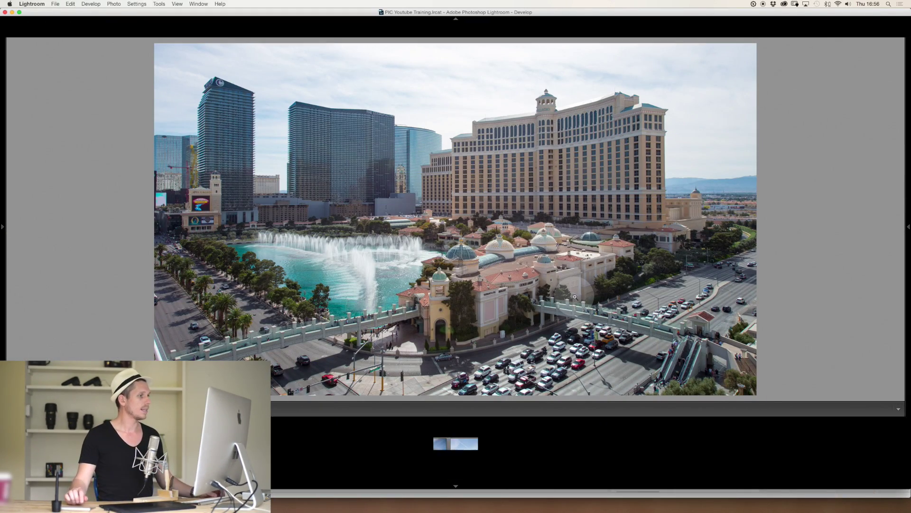
{"action": "key", "text": "Tab"}
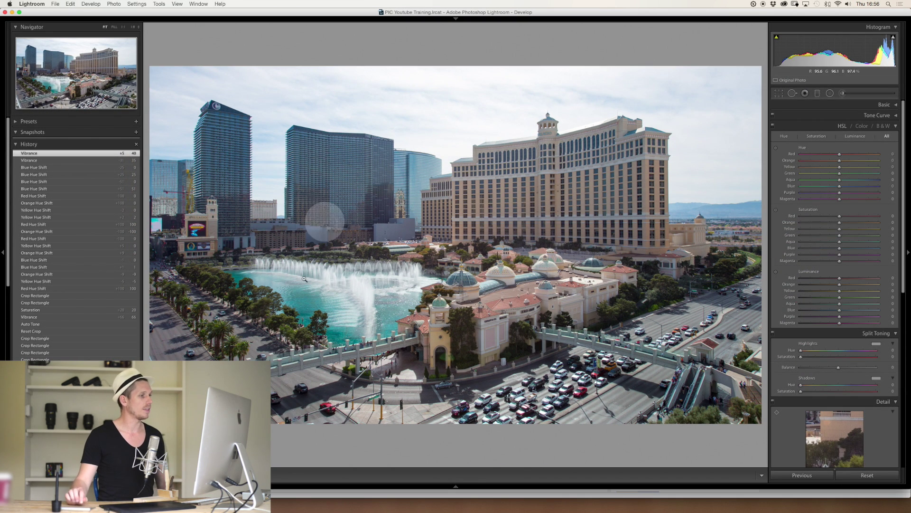
{"action": "left_click", "coordinate": [510, 460]}
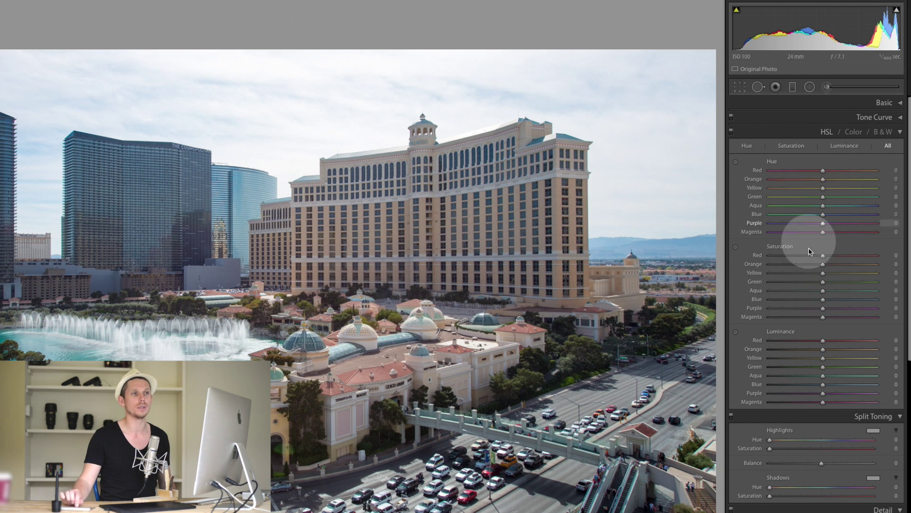
{"action": "left_click", "coordinate": [787, 146]}
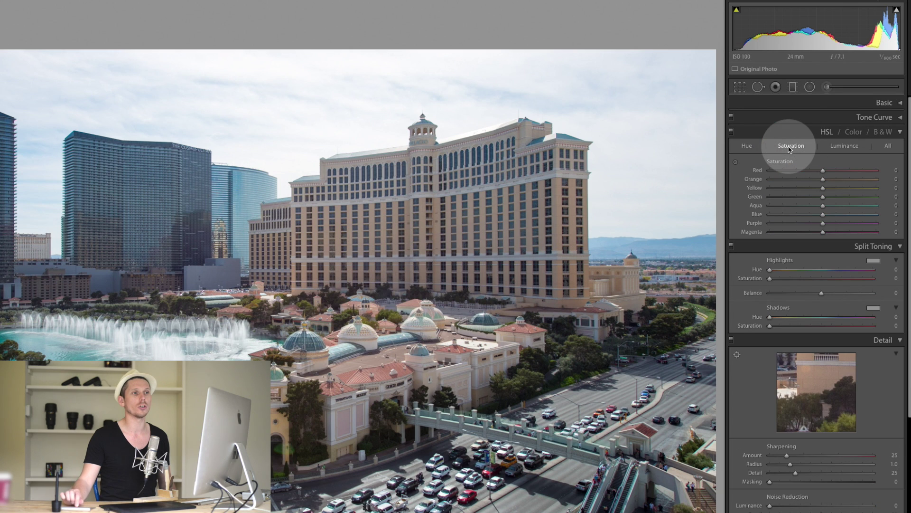
{"action": "left_click", "coordinate": [840, 145]}
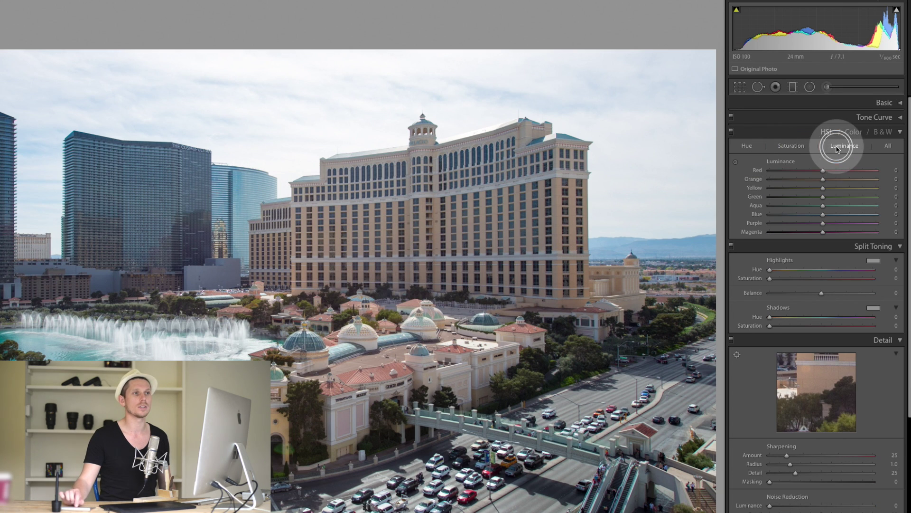
{"action": "left_click", "coordinate": [752, 146]}
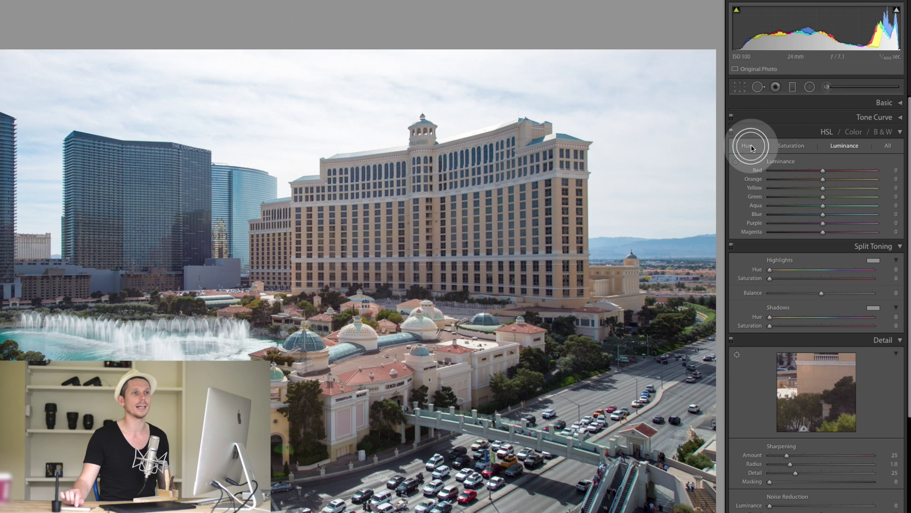
{"action": "left_click", "coordinate": [854, 132]}
{"action": "left_click", "coordinate": [865, 134]}
{"action": "left_click", "coordinate": [828, 133]}
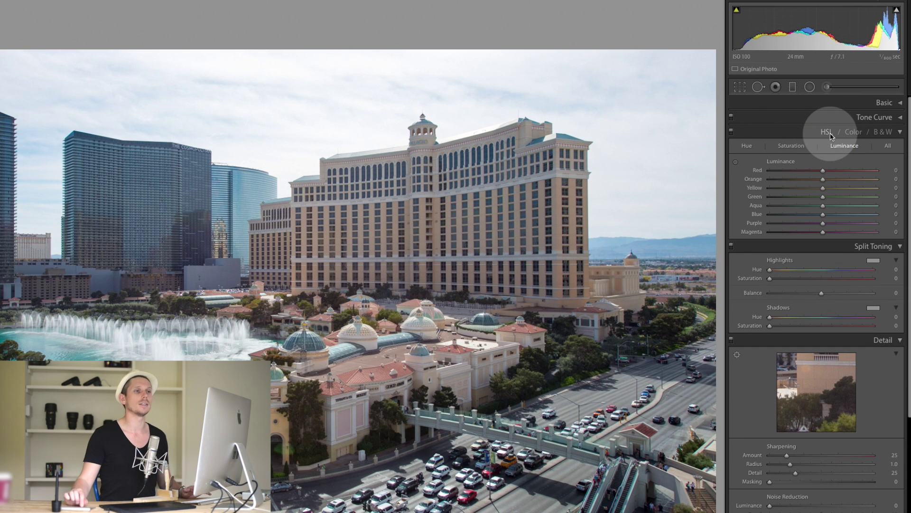
{"action": "left_click", "coordinate": [888, 146]}
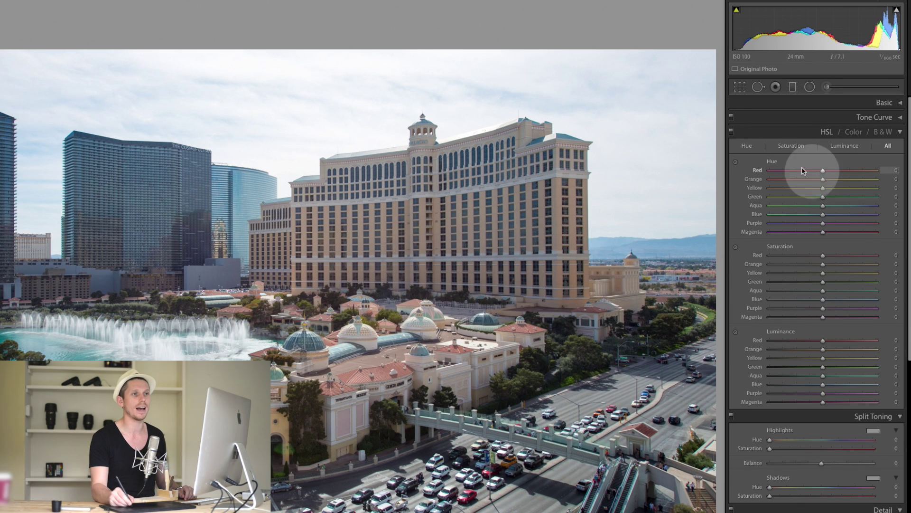
{"action": "left_click_drag", "start_coordinate": [825, 175], "coordinate": [790, 173]}
{"action": "double_click", "coordinate": [758, 172]}
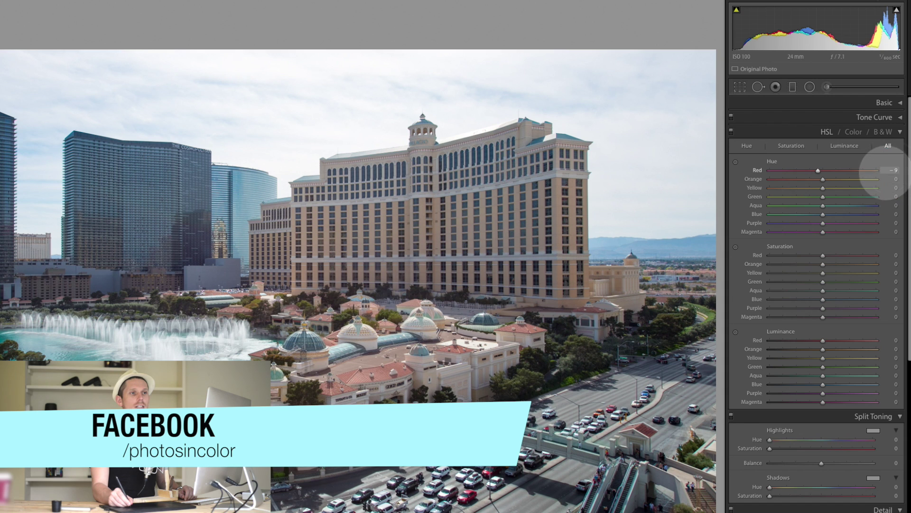
{"action": "left_click", "coordinate": [854, 171]}
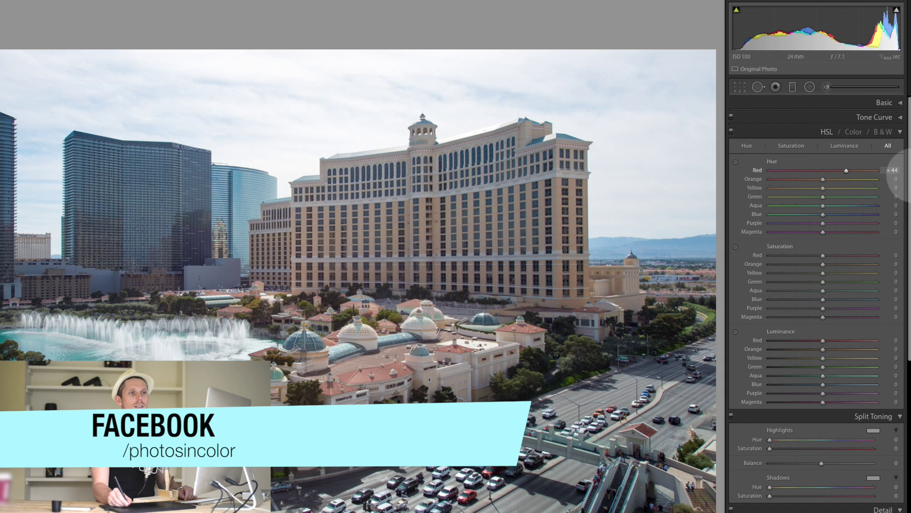
{"action": "left_click_drag", "start_coordinate": [855, 171], "coordinate": [827, 171]}
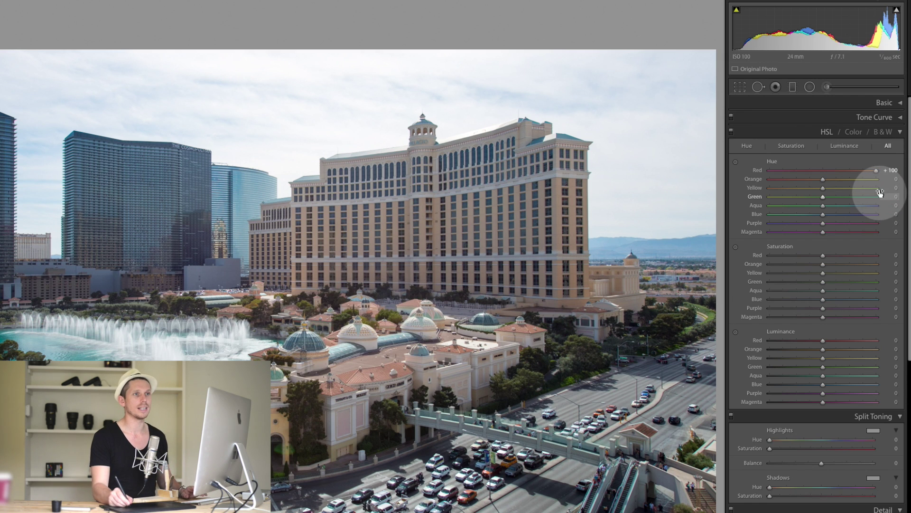
{"action": "mouse_move", "coordinate": [875, 170]}
{"action": "left_mouse_down"}
{"action": "mouse_move", "coordinate": [836, 171]}
{"action": "mouse_move", "coordinate": [889, 174]}
{"action": "left_mouse_up"}
{"action": "left_click", "coordinate": [897, 171]}
{"action": "double_click", "coordinate": [757, 173]}
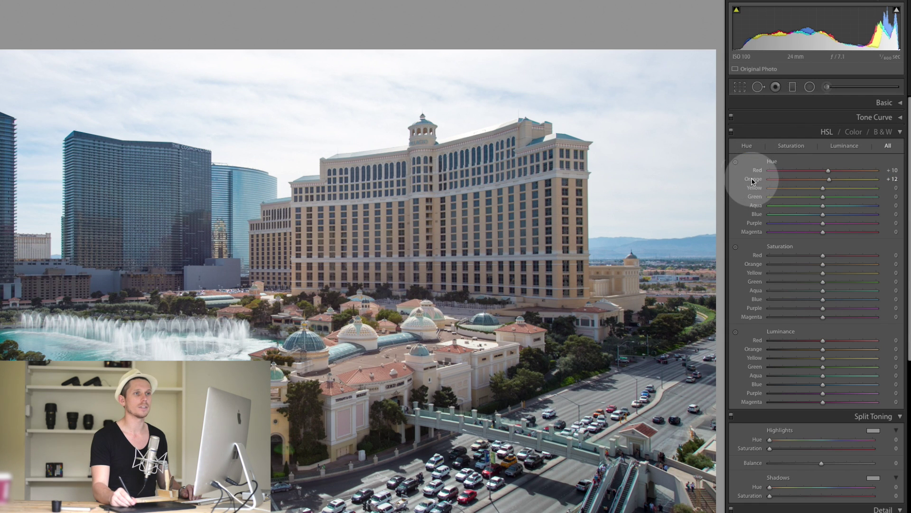
{"action": "double_click", "coordinate": [754, 180]}
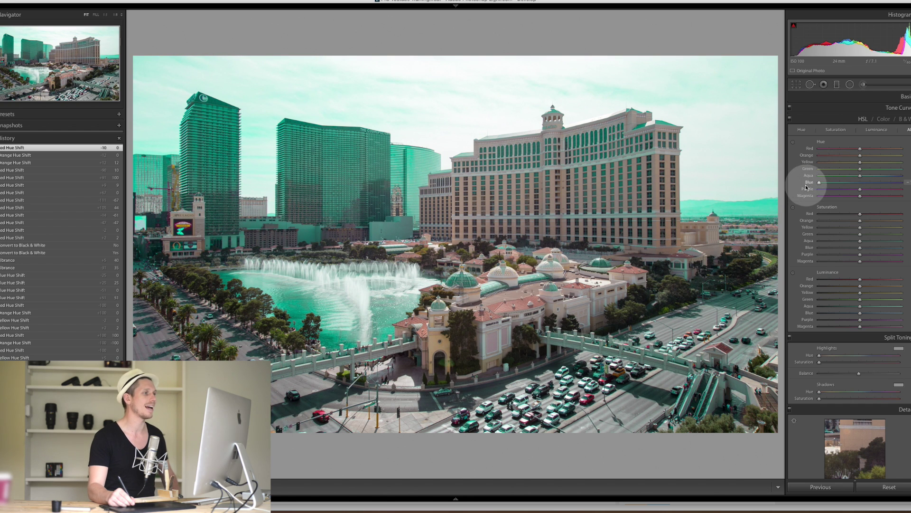
Shift the Blue hue up to +100, pull it back, then reset it to 0.
{"action": "left_click_drag", "start_coordinate": [806, 191], "coordinate": [832, 191]}
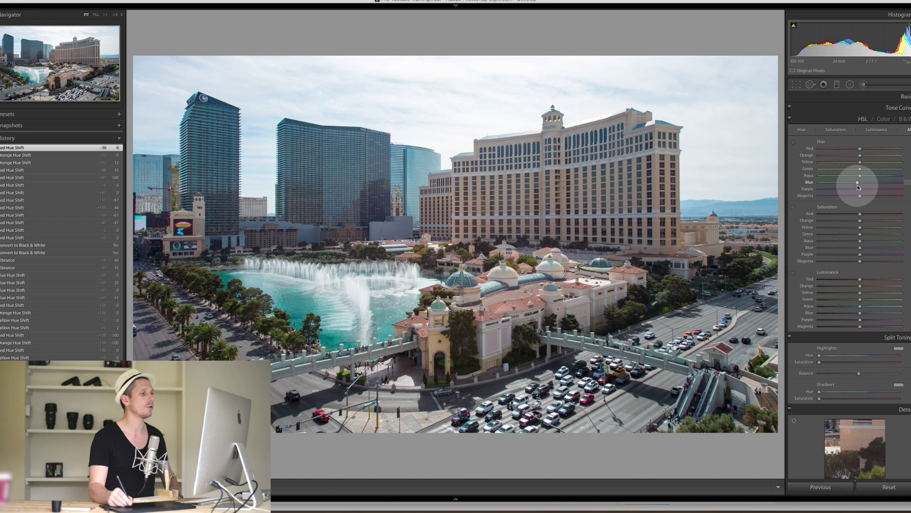
{"action": "left_click_drag", "start_coordinate": [857, 185], "coordinate": [878, 186]}
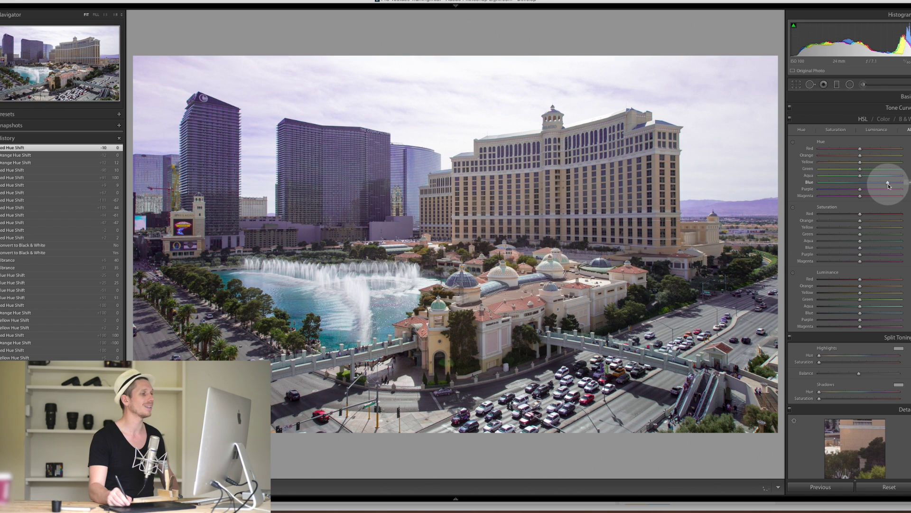
{"action": "left_click_drag", "start_coordinate": [908, 186], "coordinate": [898, 187]}
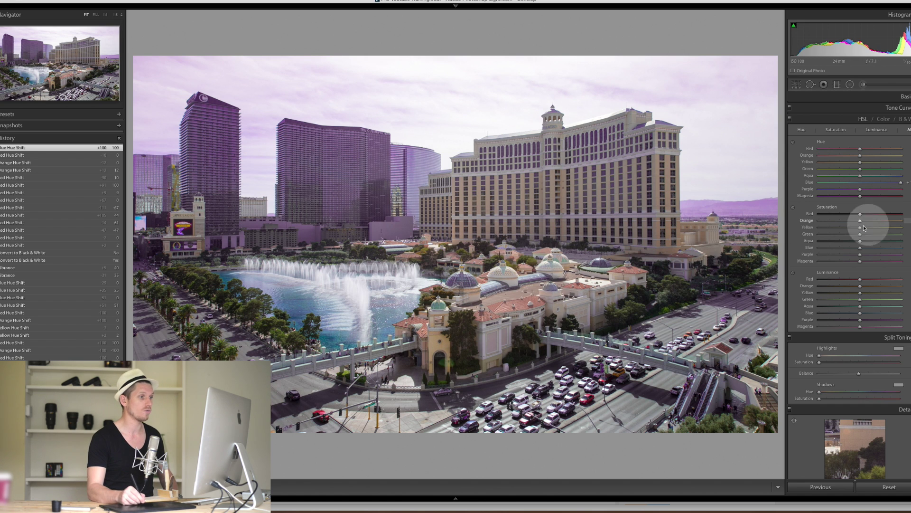
{"action": "left_click_drag", "start_coordinate": [876, 186], "coordinate": [860, 187]}
{"action": "double_click", "coordinate": [809, 183]}
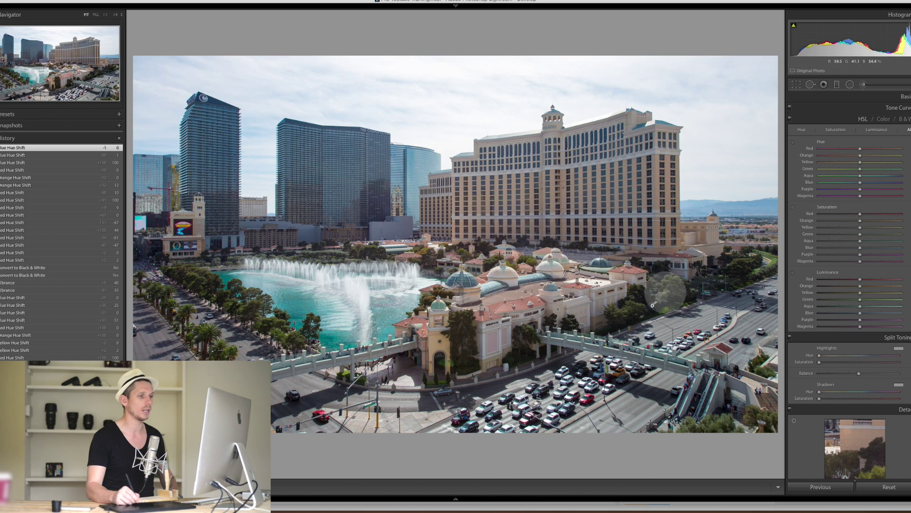
{"action": "left_click", "coordinate": [608, 383]}
{"action": "left_click_drag", "start_coordinate": [613, 371], "coordinate": [617, 349]}
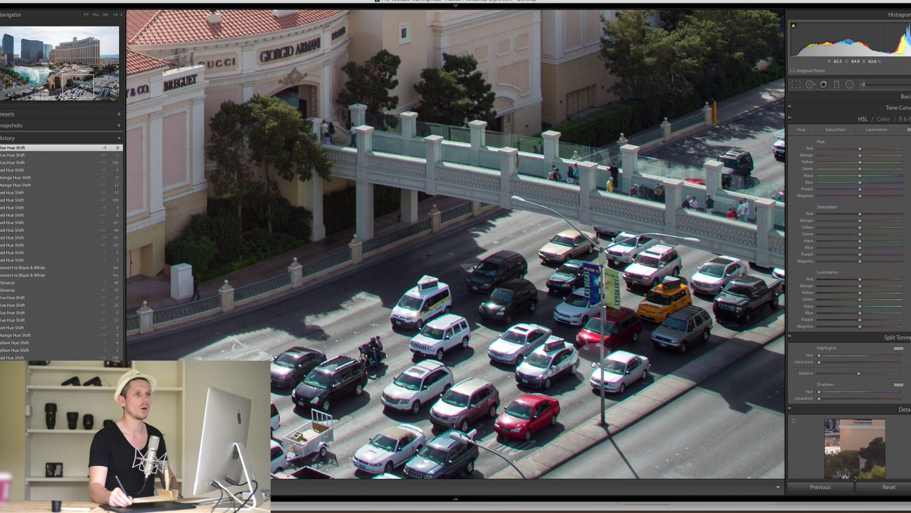
{"action": "left_click", "coordinate": [861, 149]}
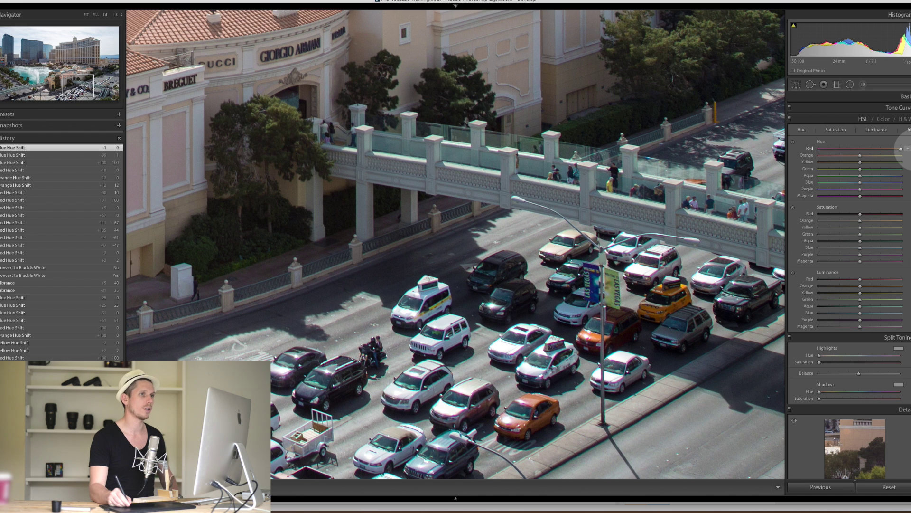
{"action": "left_click_drag", "start_coordinate": [889, 152], "coordinate": [801, 157]}
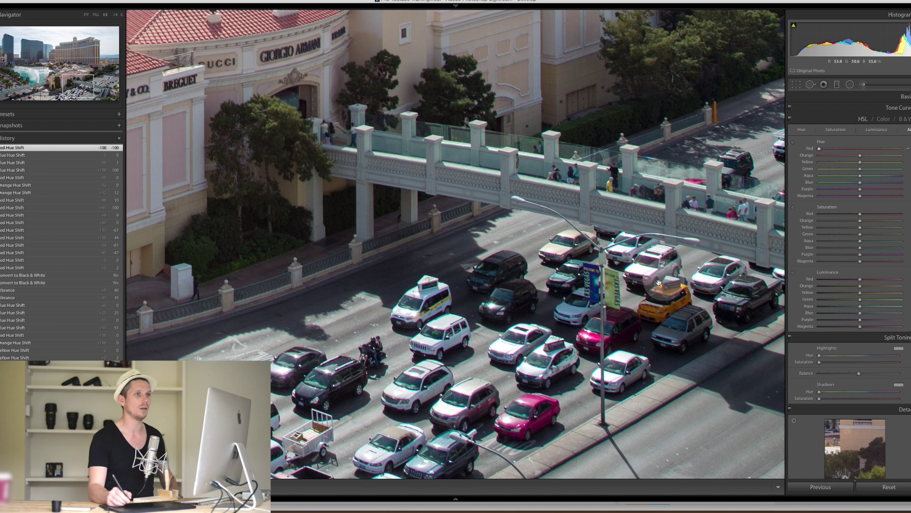
{"action": "left_click", "coordinate": [861, 163]}
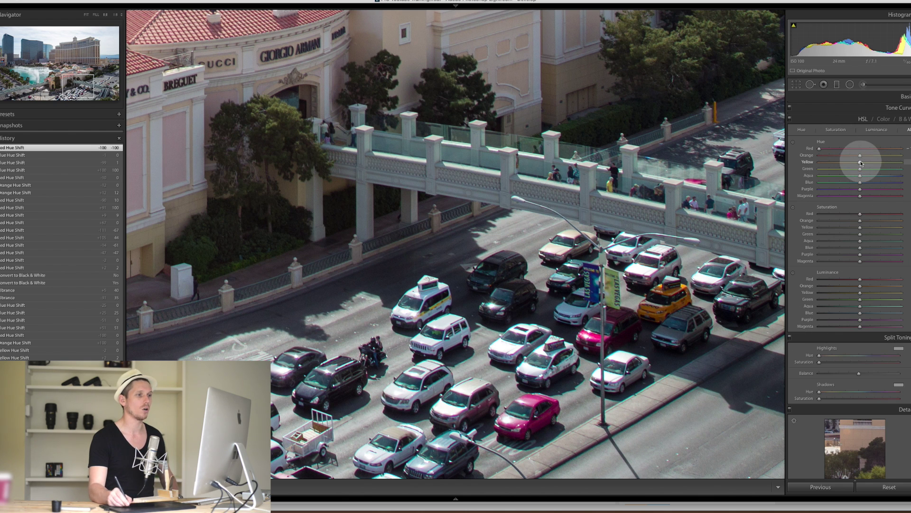
{"action": "mouse_move", "coordinate": [861, 162]}
{"action": "left_mouse_down"}
{"action": "mouse_move", "coordinate": [908, 155]}
{"action": "mouse_move", "coordinate": [867, 169]}
{"action": "left_mouse_up"}
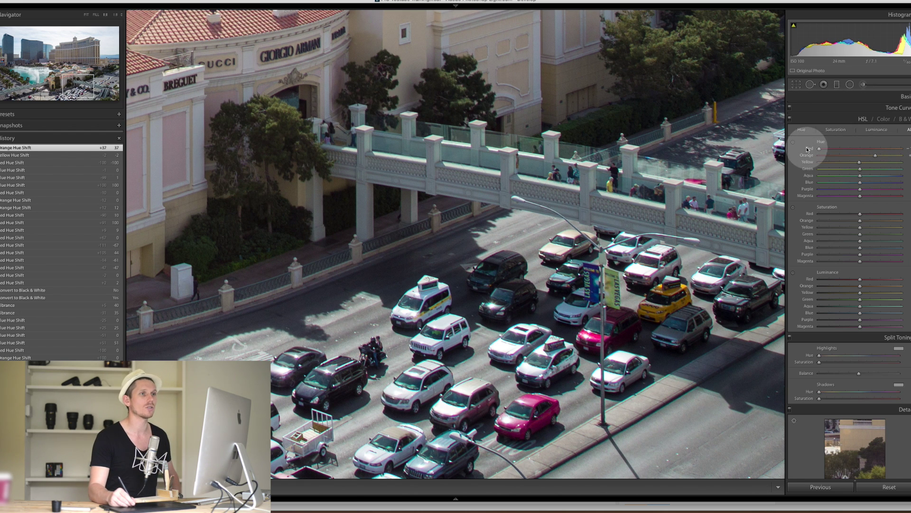
{"action": "double_click", "coordinate": [808, 148]}
{"action": "double_click", "coordinate": [808, 155]}
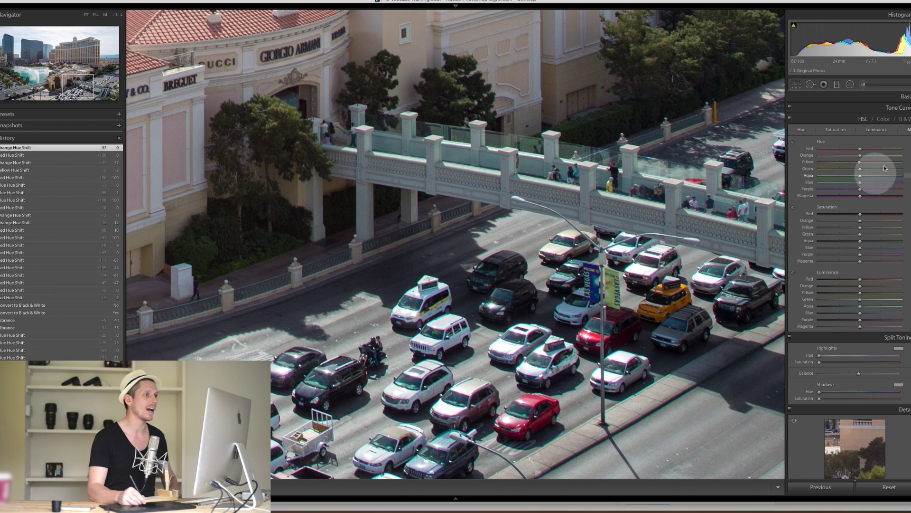
{"action": "left_click", "coordinate": [524, 254]}
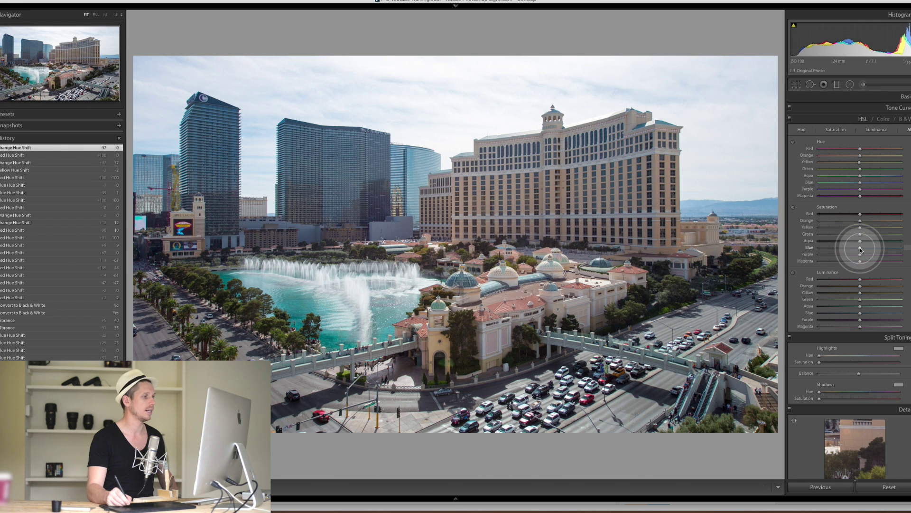
Test Blue saturation at +100 and -100, settle at -9, and zoom 1:1 on the bridge traffic.
{"action": "left_click_drag", "start_coordinate": [864, 250], "coordinate": [900, 247]}
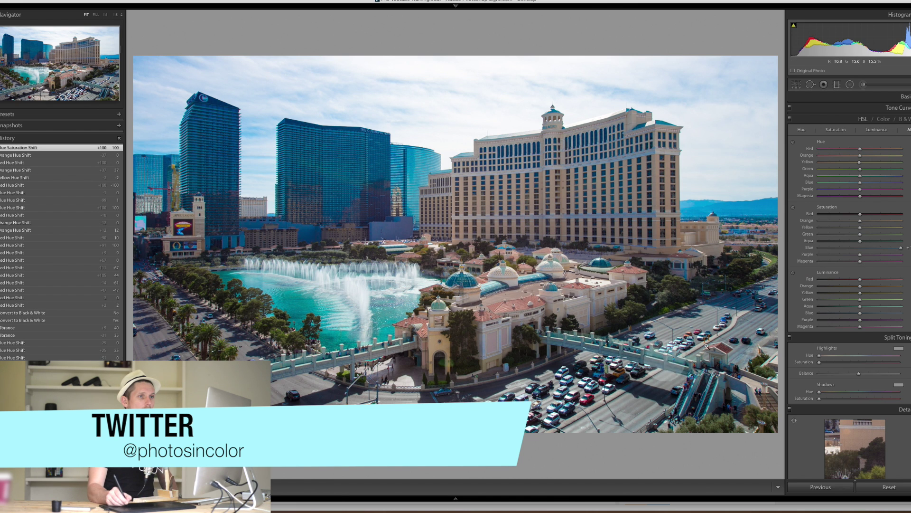
{"action": "left_click_drag", "start_coordinate": [896, 250], "coordinate": [793, 260]}
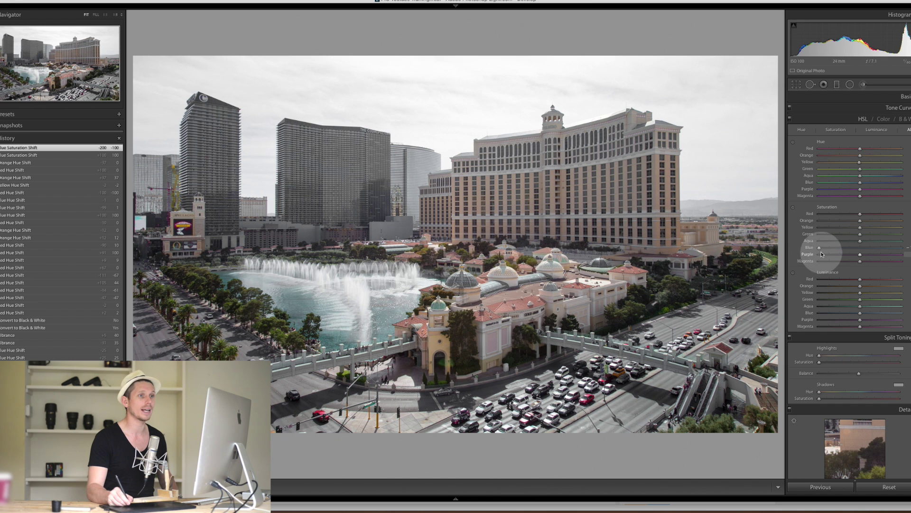
{"action": "left_click_drag", "start_coordinate": [848, 247], "coordinate": [860, 249]}
{"action": "left_click", "coordinate": [626, 379]}
{"action": "left_click_drag", "start_coordinate": [627, 380], "coordinate": [534, 370]}
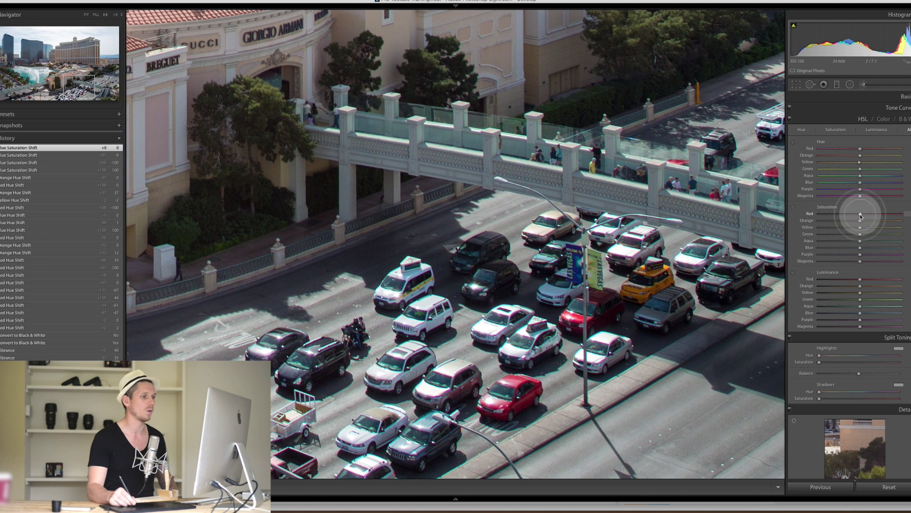
Drop Red and Magenta saturation to -100, restore Red, and return to Fit view.
{"action": "left_click_drag", "start_coordinate": [860, 214], "coordinate": [807, 220]}
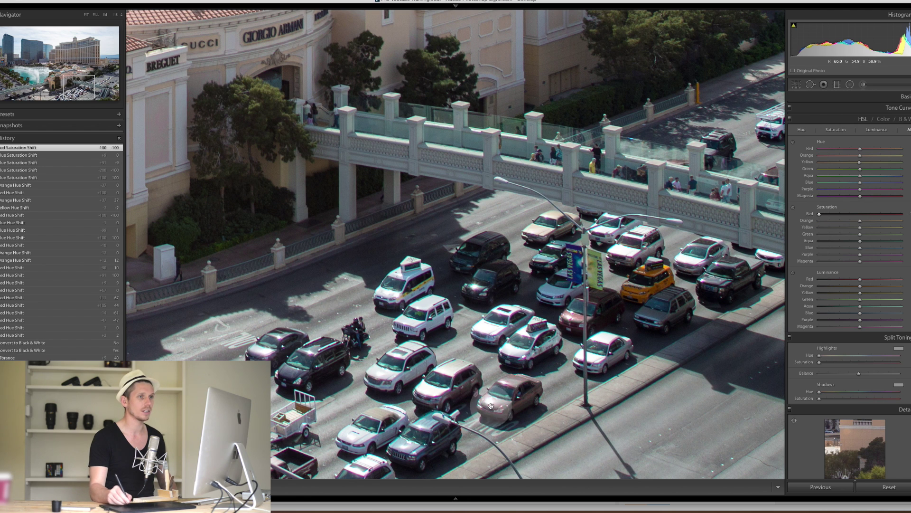
{"action": "mouse_move", "coordinate": [862, 262]}
{"action": "left_mouse_down"}
{"action": "mouse_move", "coordinate": [769, 264]}
{"action": "mouse_move", "coordinate": [863, 258]}
{"action": "left_mouse_up"}
{"action": "left_click_drag", "start_coordinate": [820, 216], "coordinate": [860, 214]}
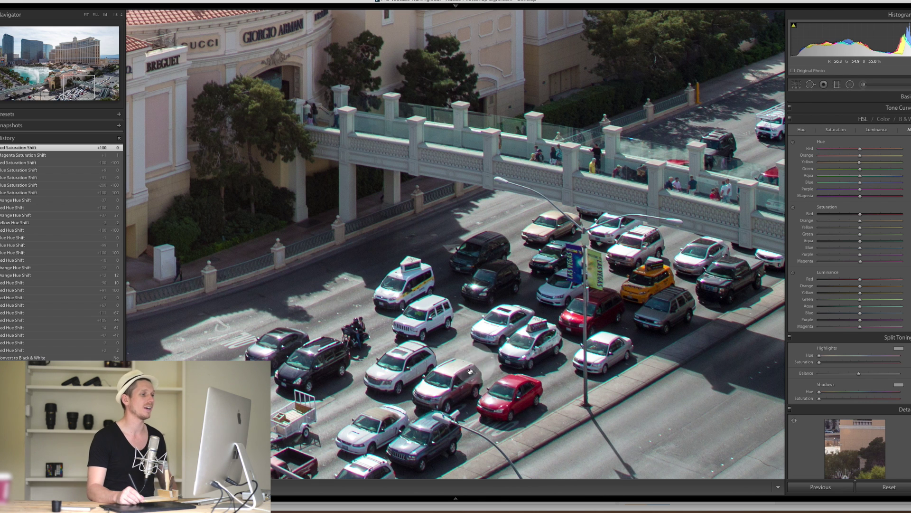
{"action": "left_click_drag", "start_coordinate": [526, 347], "coordinate": [550, 285]}
{"action": "left_click", "coordinate": [558, 338]}
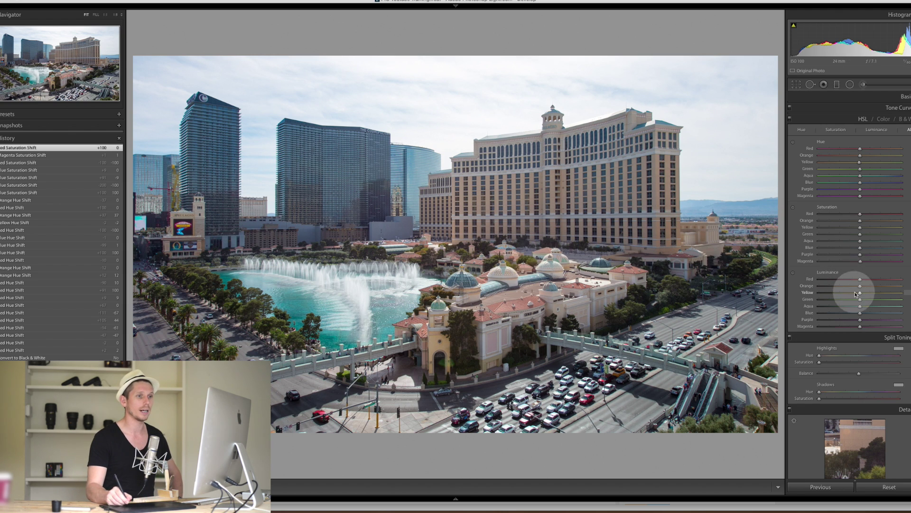
Push Blue luminance brighter and darker, and set Aqua luminance back to 0.
{"action": "left_click_drag", "start_coordinate": [860, 314], "coordinate": [905, 306]}
{"action": "left_click", "coordinate": [857, 306]}
{"action": "left_click", "coordinate": [860, 306]}
{"action": "left_click_drag", "start_coordinate": [903, 314], "coordinate": [861, 312]}
Zoom on the cars, test Red and Orange luminance, reset them, and return to Fit.
{"action": "left_click", "coordinate": [606, 394]}
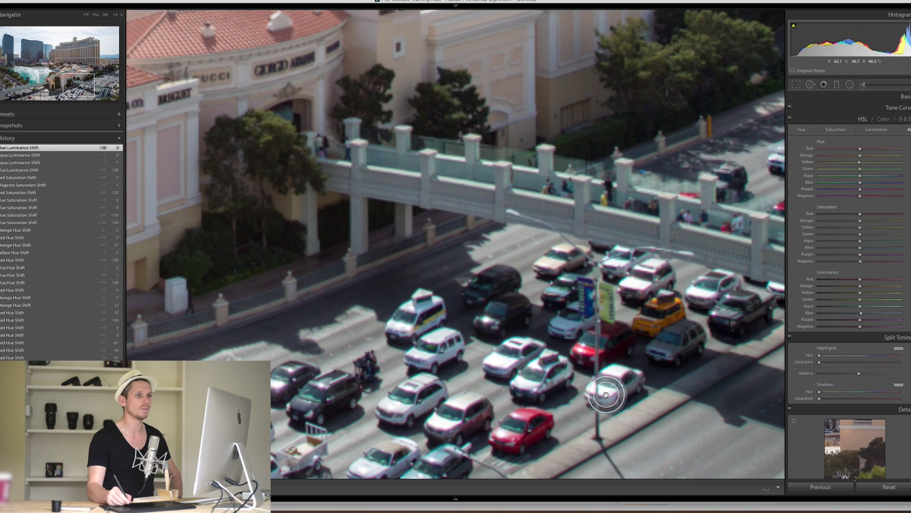
{"action": "mouse_move", "coordinate": [861, 282]}
{"action": "left_mouse_down"}
{"action": "mouse_move", "coordinate": [791, 285]}
{"action": "mouse_move", "coordinate": [893, 277]}
{"action": "mouse_move", "coordinate": [835, 287]}
{"action": "mouse_move", "coordinate": [889, 289]}
{"action": "mouse_move", "coordinate": [853, 292]}
{"action": "mouse_move", "coordinate": [859, 286]}
{"action": "left_mouse_up"}
{"action": "left_click", "coordinate": [860, 286]}
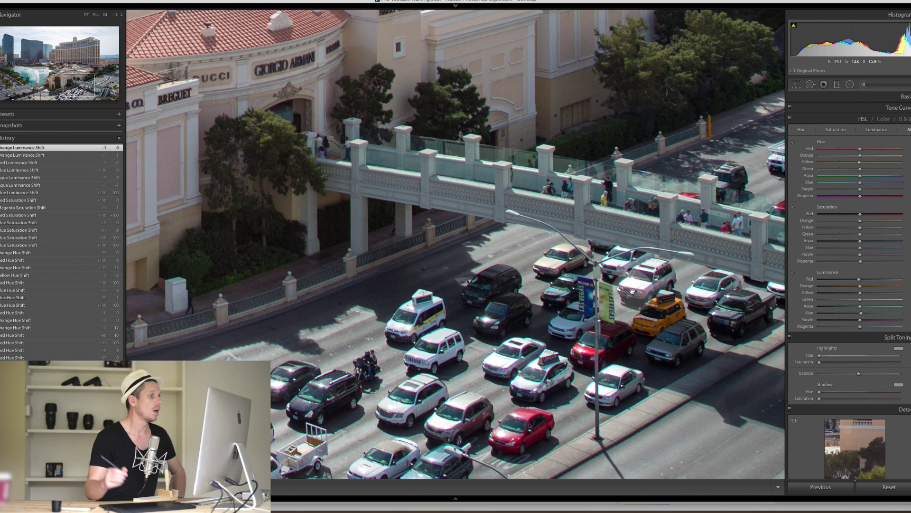
{"action": "left_click", "coordinate": [632, 291]}
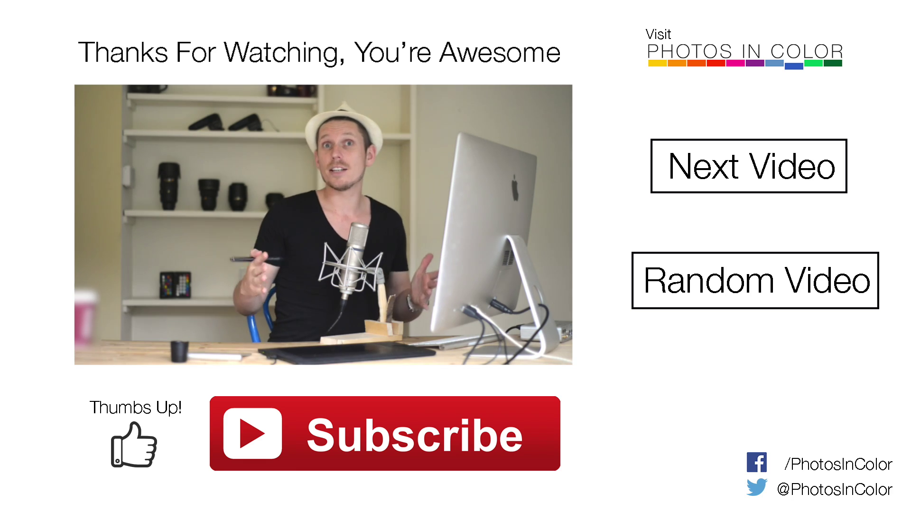